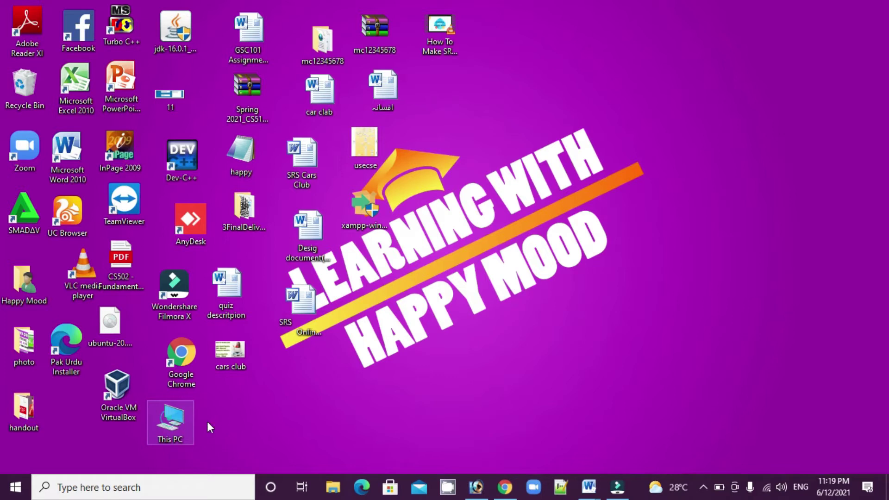
Step: Move This PC to a clear desktop area and view its properties to check the system type
drag(178, 425, 516, 106)
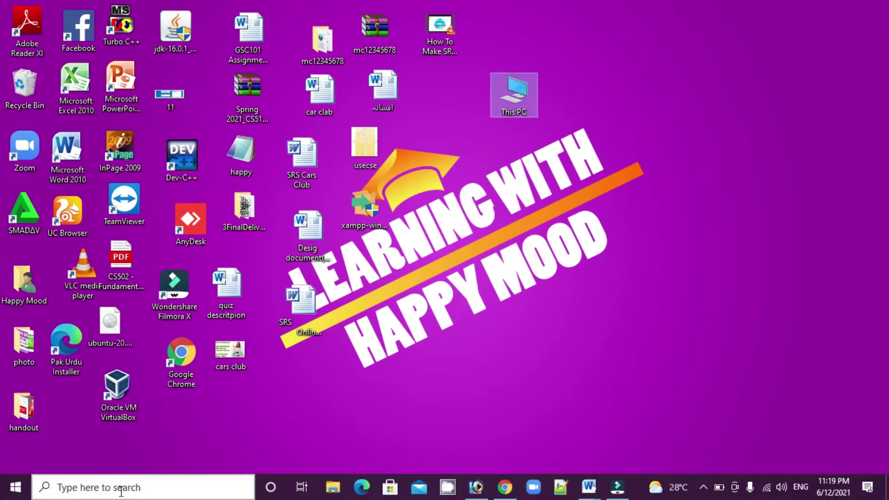
right_click(523, 88)
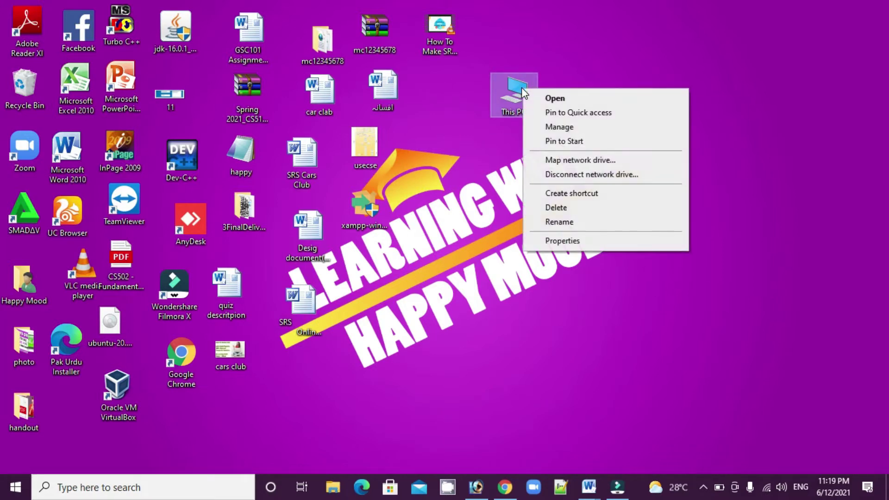
click(572, 243)
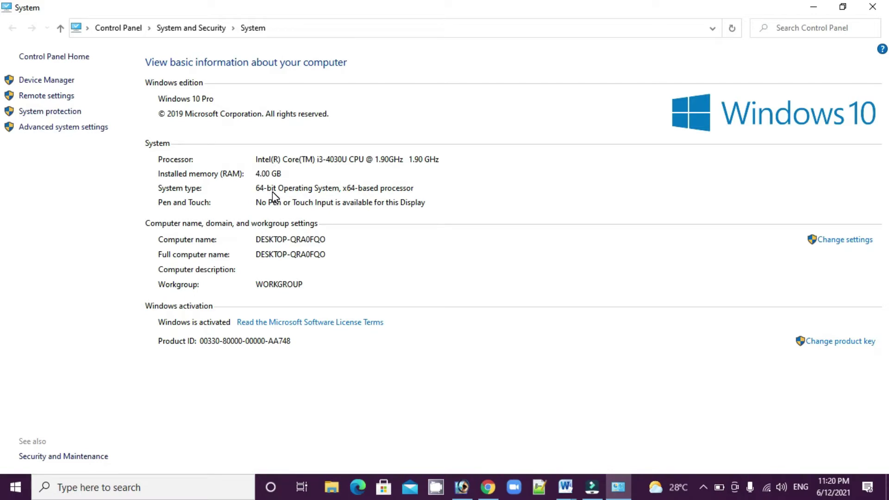
click(872, 6)
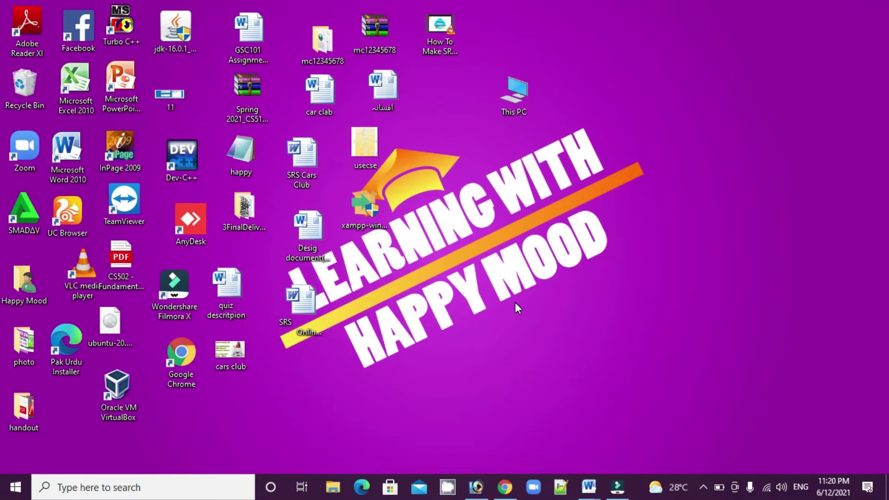
Step: Switch to Chrome and search Google for "xampp for 64 bit"
click(504, 487)
click(166, 33)
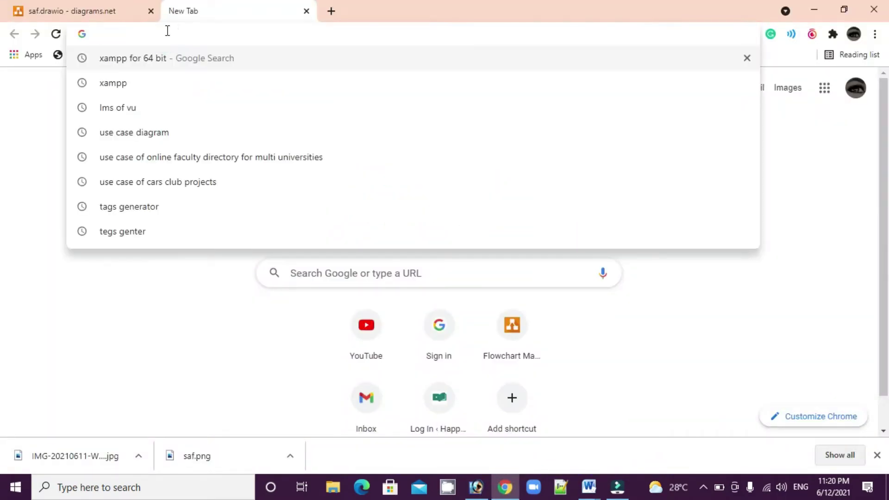
click(134, 66)
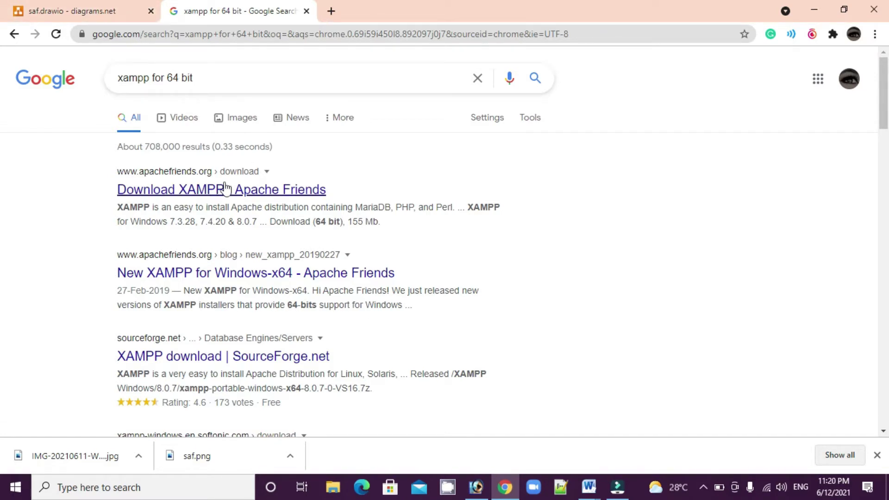
Step: Look through the search results and open Softonic's "Download XAMPP - free - latest version" page
scroll(412, 192, down, 1)
scroll(412, 192, down, 1)
scroll(246, 139, up, 2)
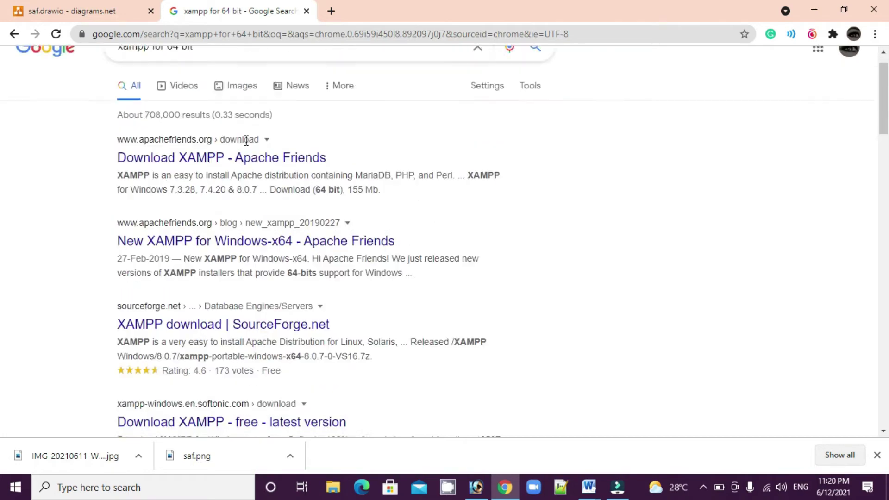
scroll(255, 202, down, 4)
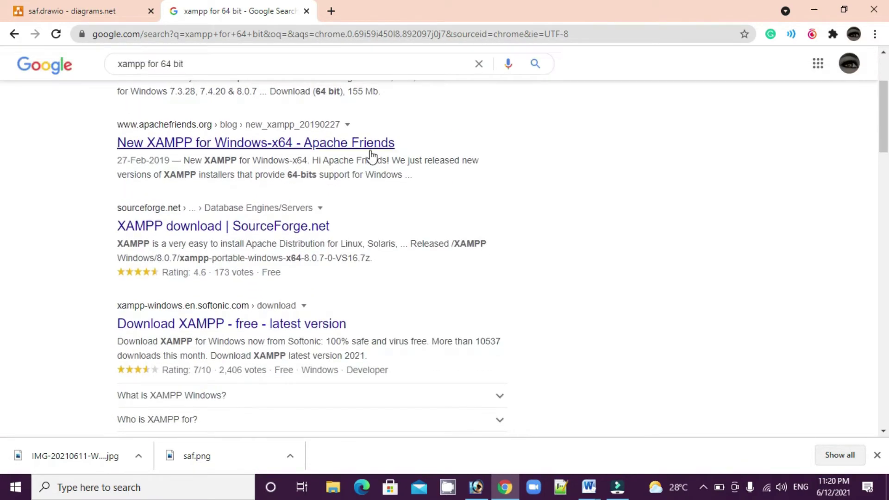
scroll(347, 155, down, 2)
scroll(347, 157, down, 3)
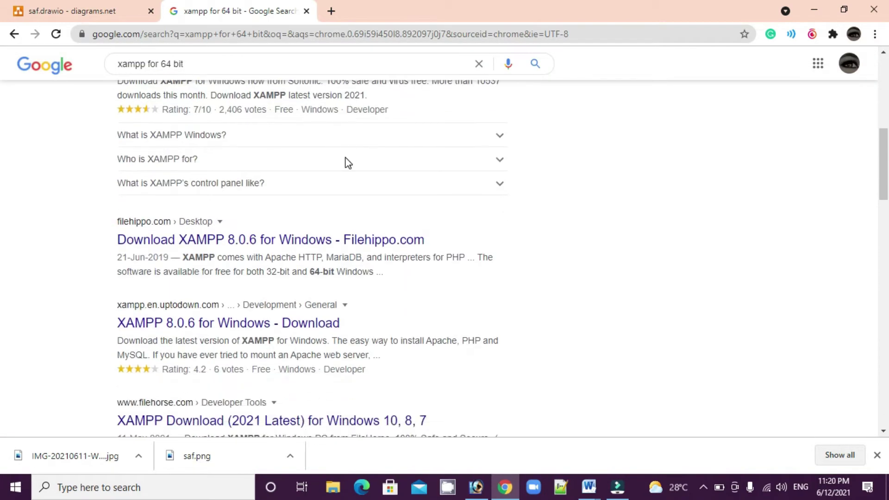
scroll(347, 163, up, 4)
click(273, 259)
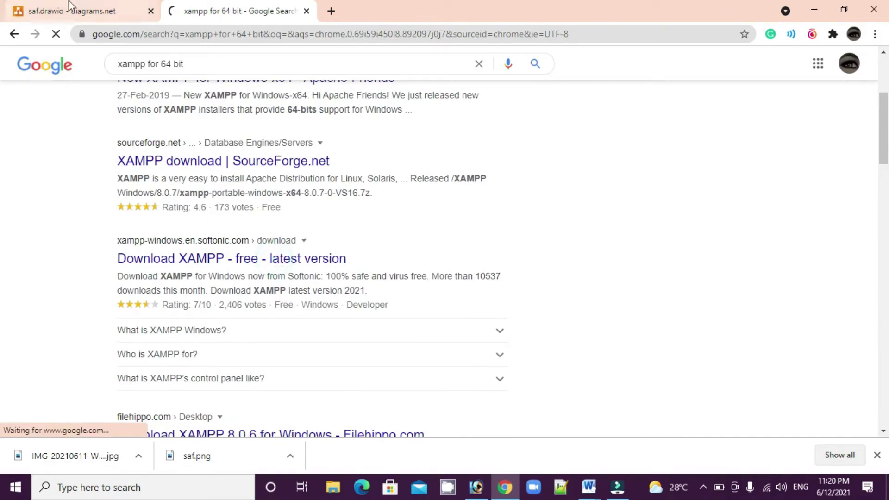
scroll(287, 288, down, 7)
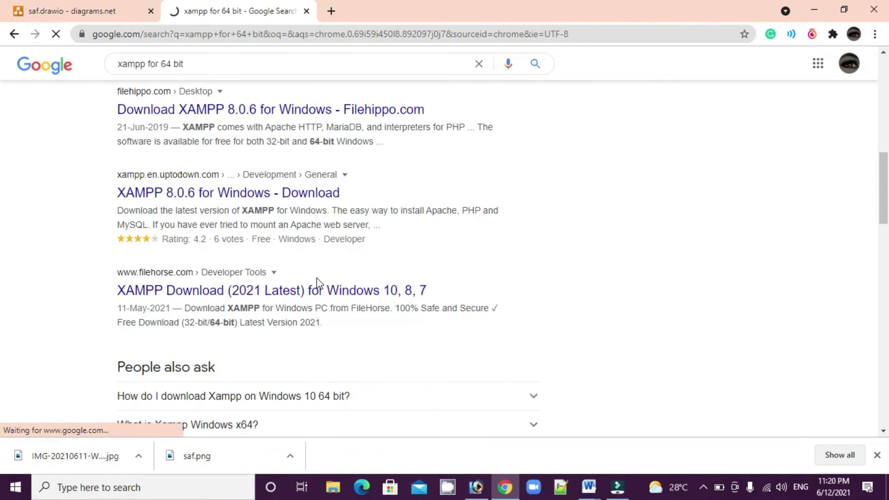
scroll(296, 320, up, 8)
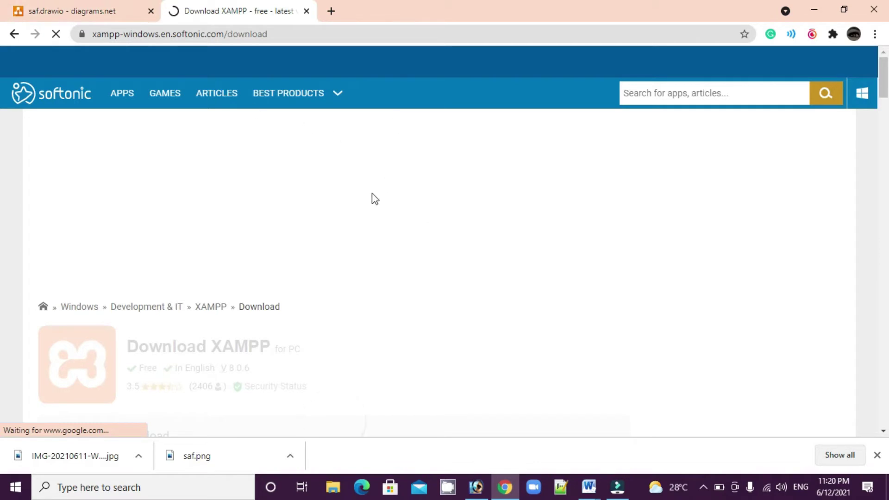
Step: Request the free XAMPP download for PC, accept the advertised Opera download and dismiss the Opera advertisement
scroll(339, 144, down, 4)
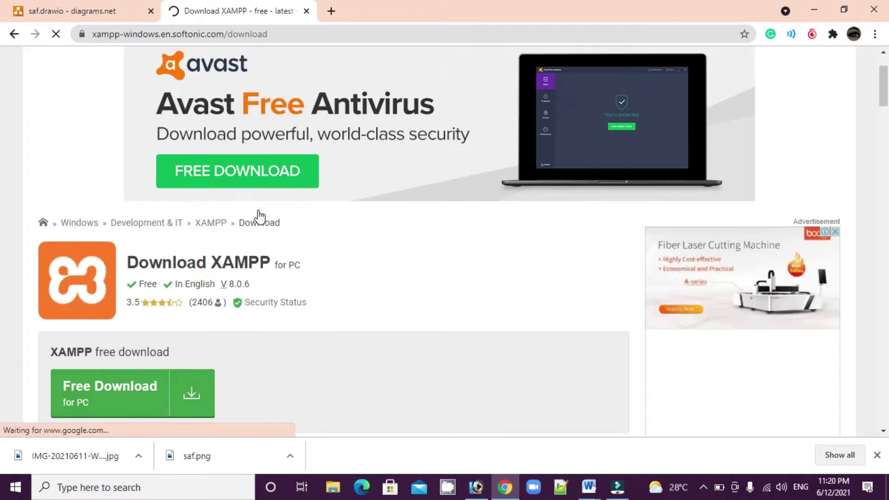
scroll(258, 215, down, 6)
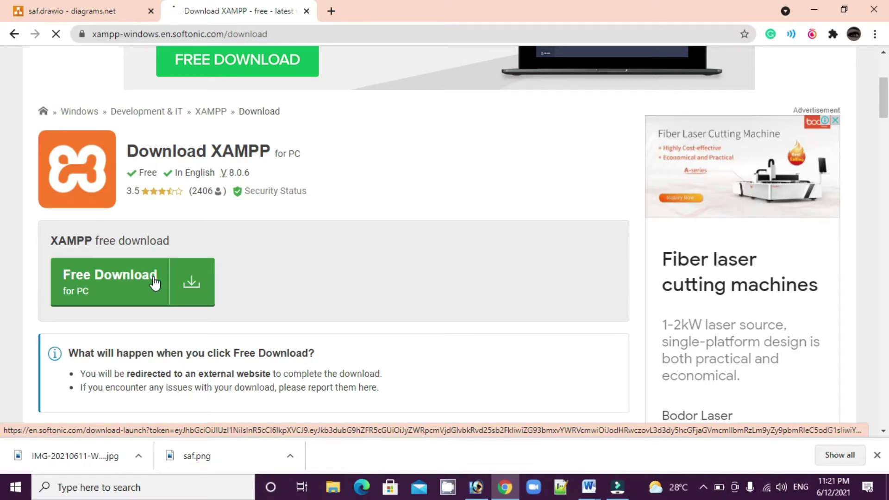
click(173, 290)
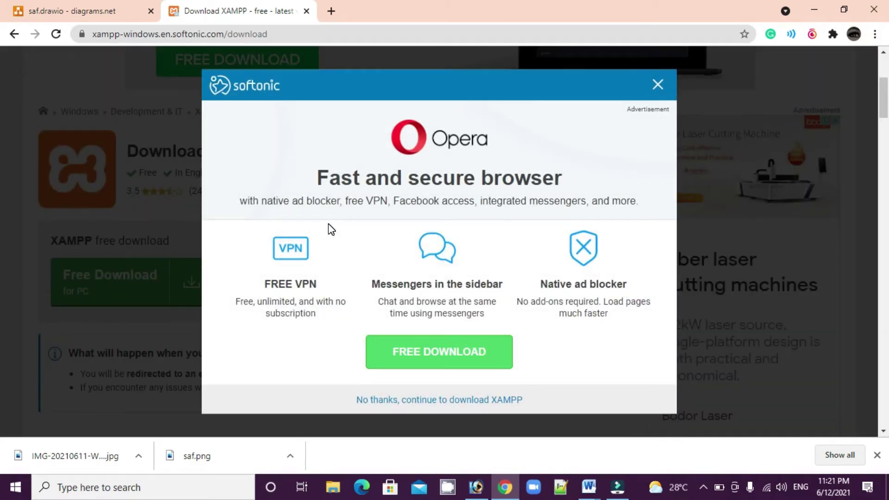
click(413, 353)
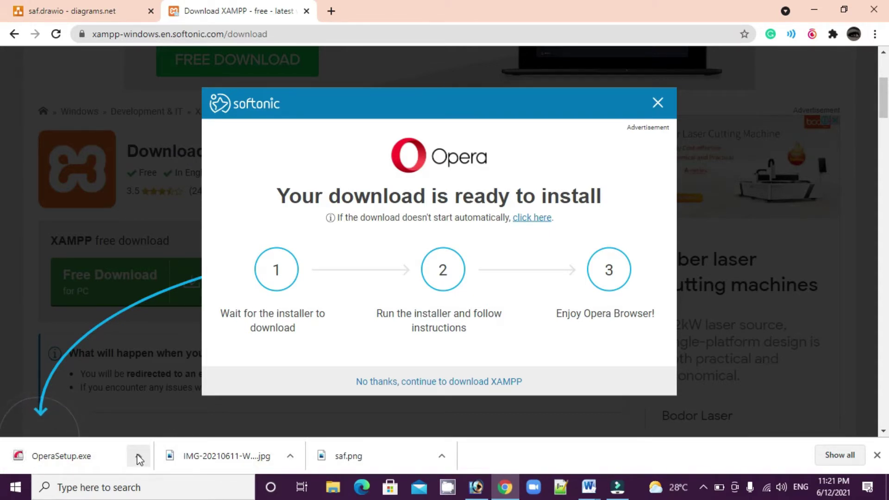
click(658, 102)
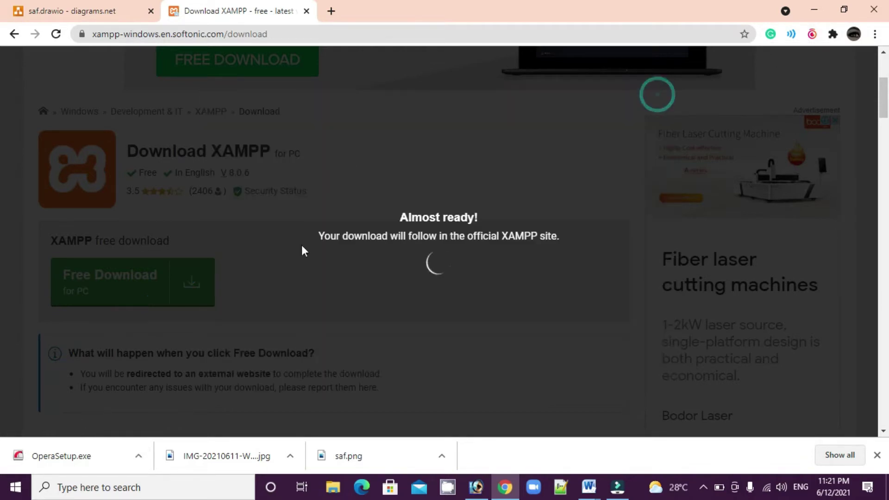
Step: Close the Softonic download tabs and minimize the browser to return to the desktop
click(137, 454)
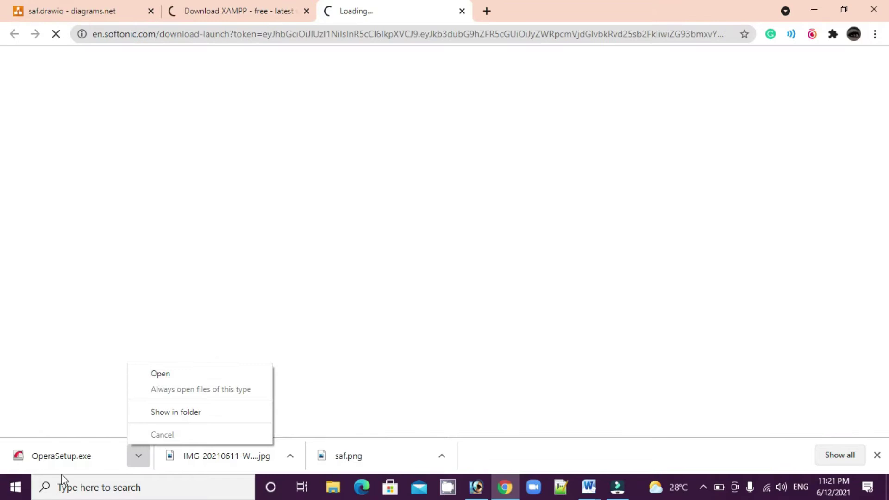
click(462, 11)
click(462, 12)
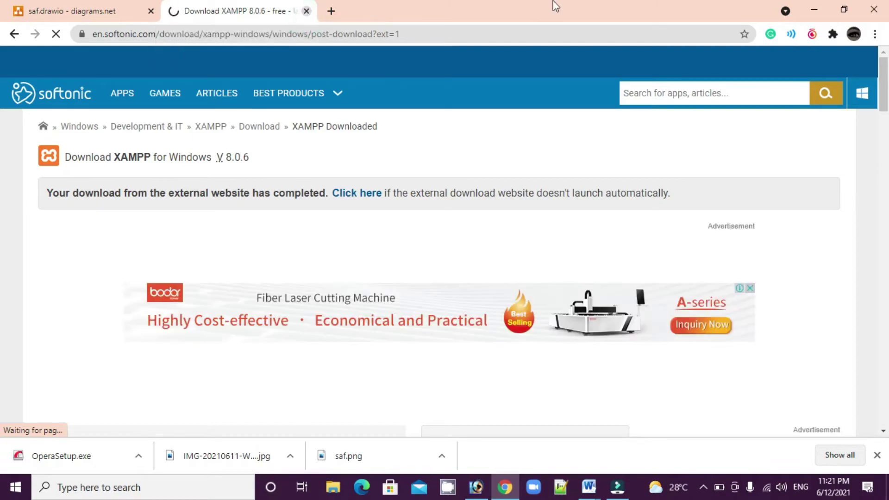
click(306, 11)
click(813, 9)
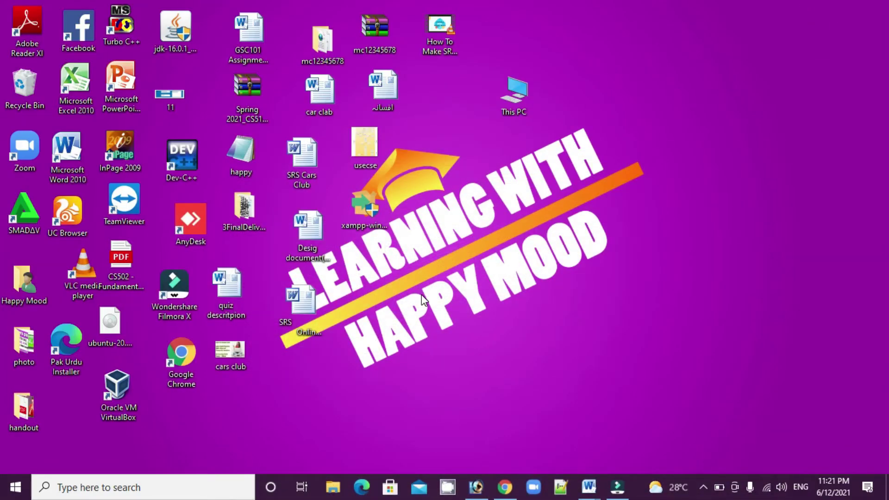
Step: Move the XAMPP installer to clear desktop space and put This PC in the installer's former place
drag(368, 206, 610, 145)
drag(515, 103, 369, 217)
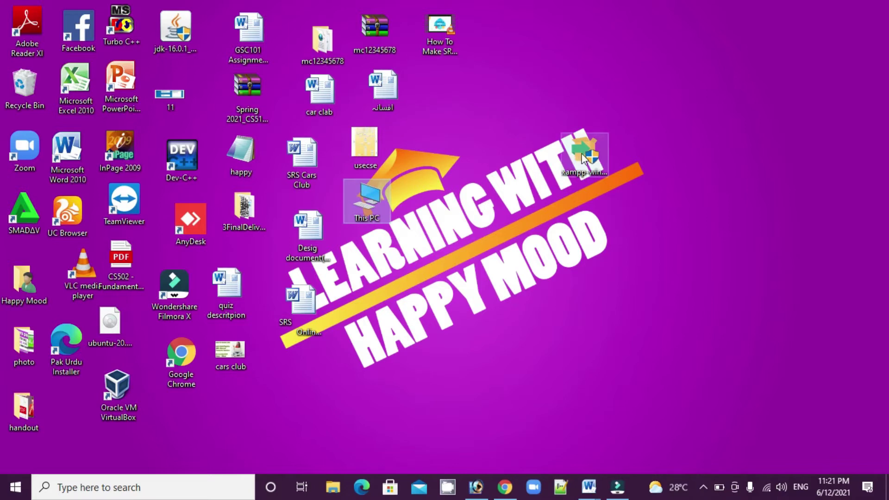
drag(582, 159, 498, 101)
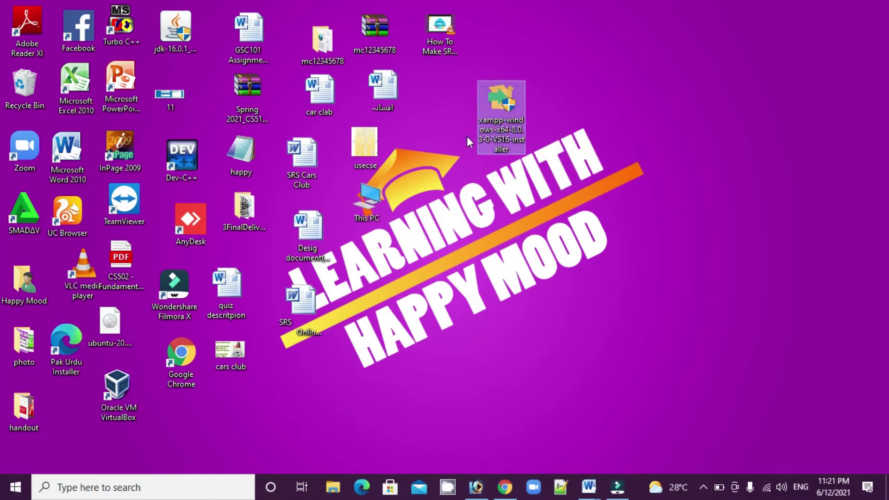
Step: Run the XAMPP installer from the desktop and dismiss the User Account Control warning
key(Return)
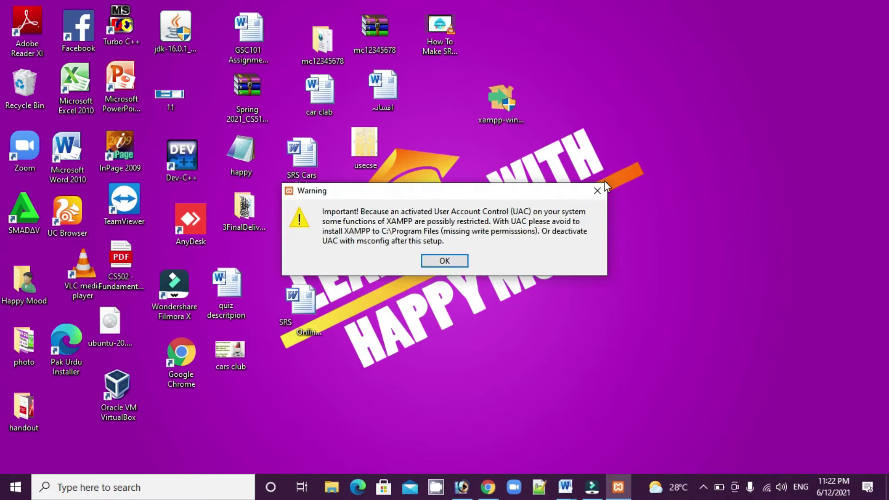
click(602, 188)
right_click(627, 83)
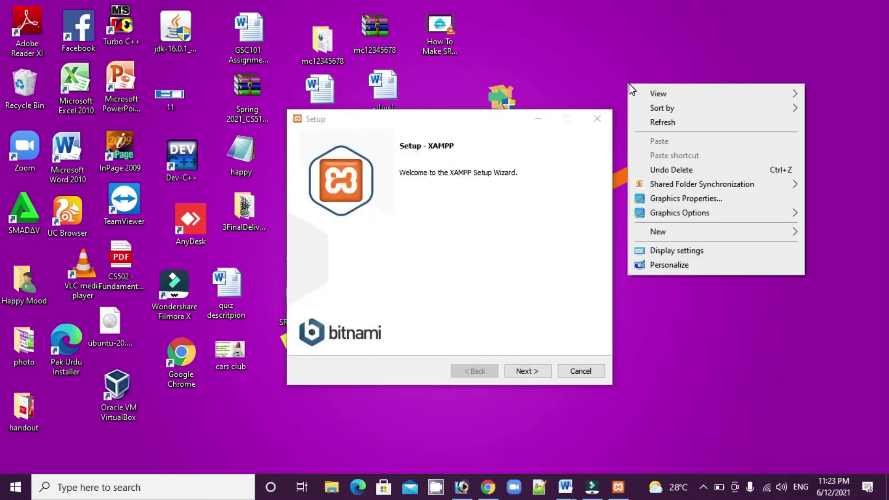
click(703, 122)
right_click(829, 16)
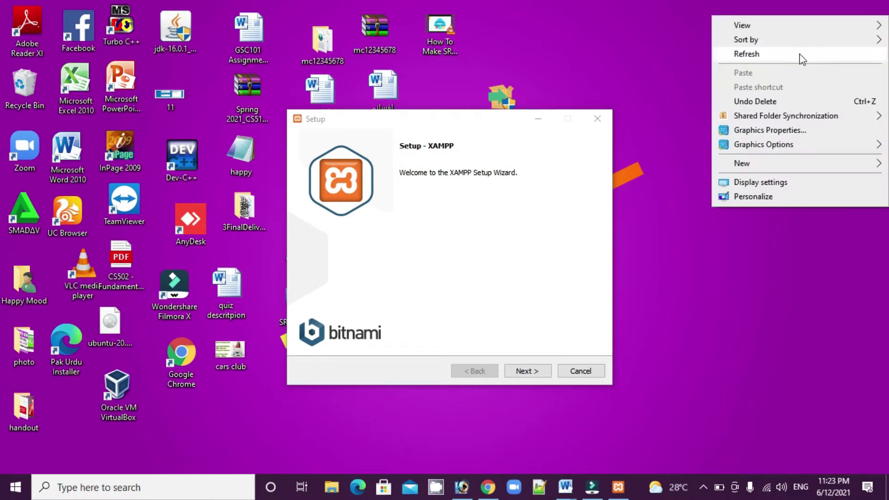
click(784, 59)
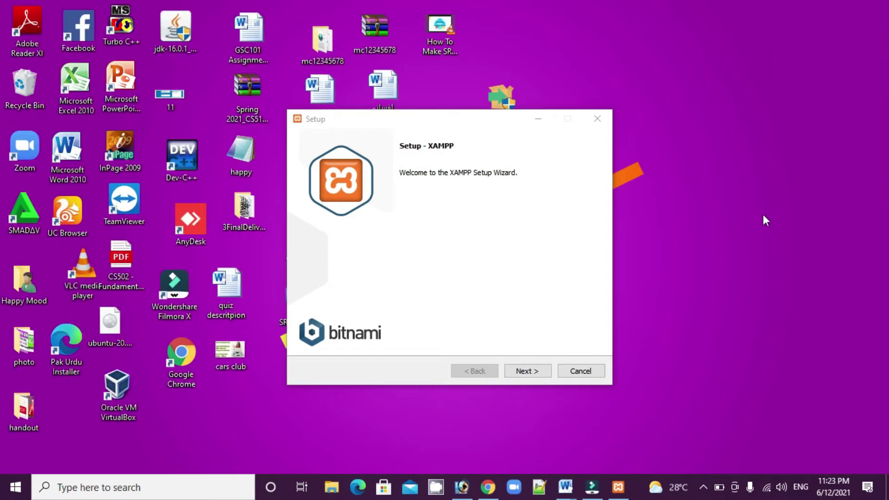
Step: Proceed through the XAMPP setup with all components, folder C:\xampp, English and the Bitnami information option kept, and start the installation
drag(434, 123, 560, 143)
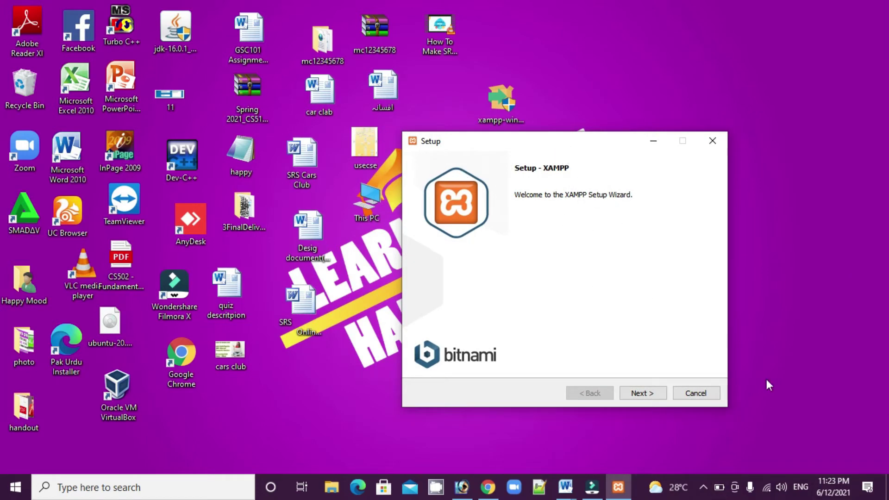
click(638, 392)
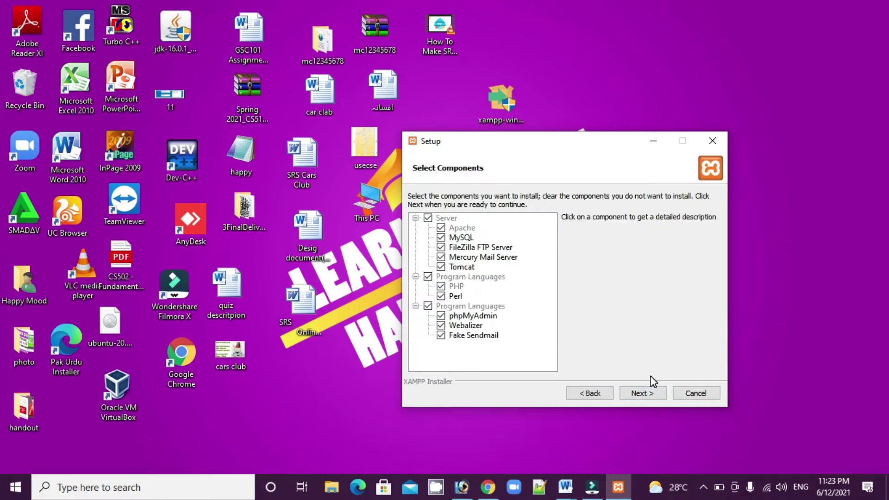
click(640, 393)
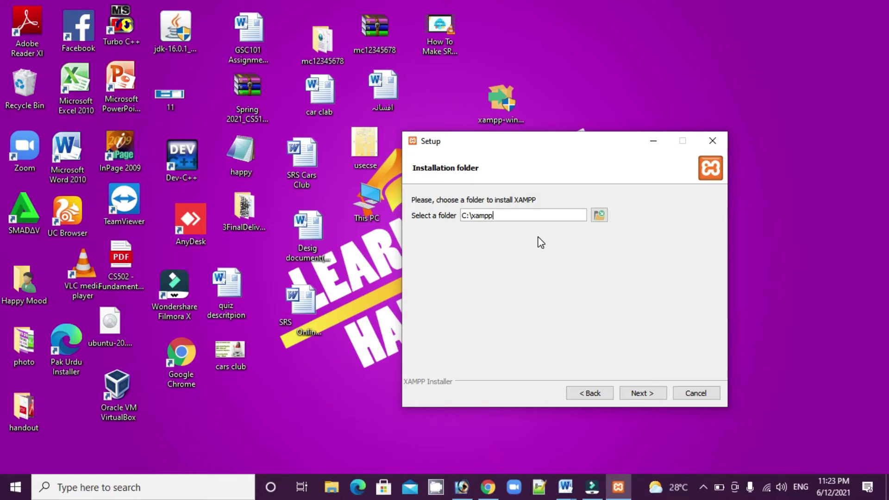
click(643, 393)
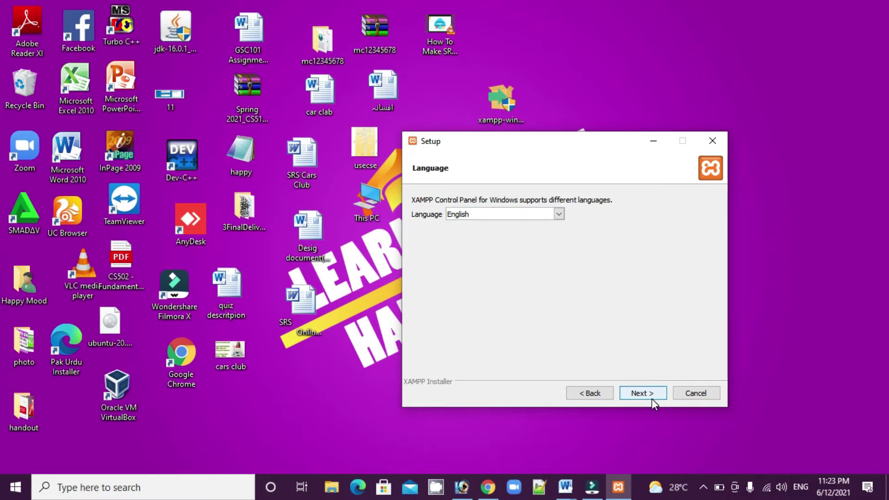
click(644, 392)
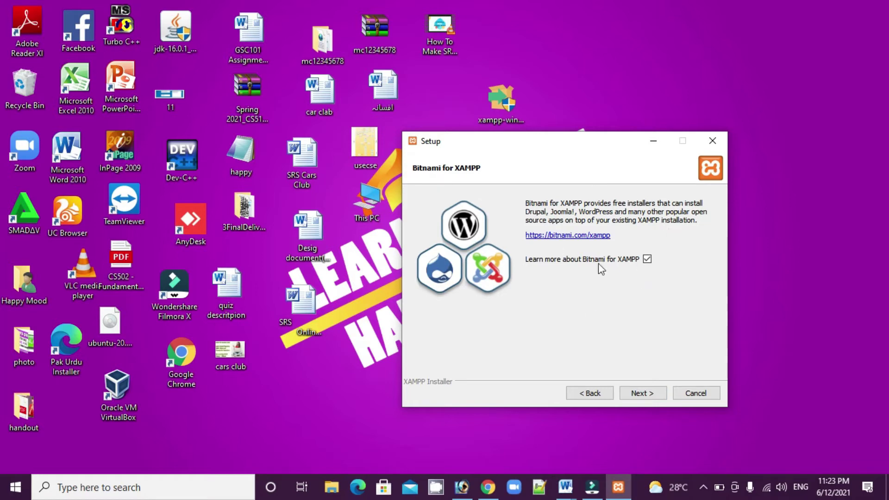
click(637, 395)
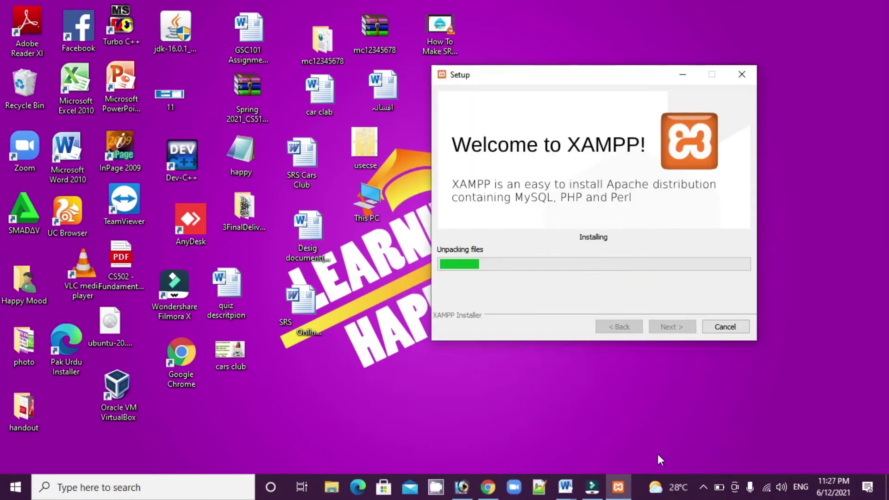
click(703, 487)
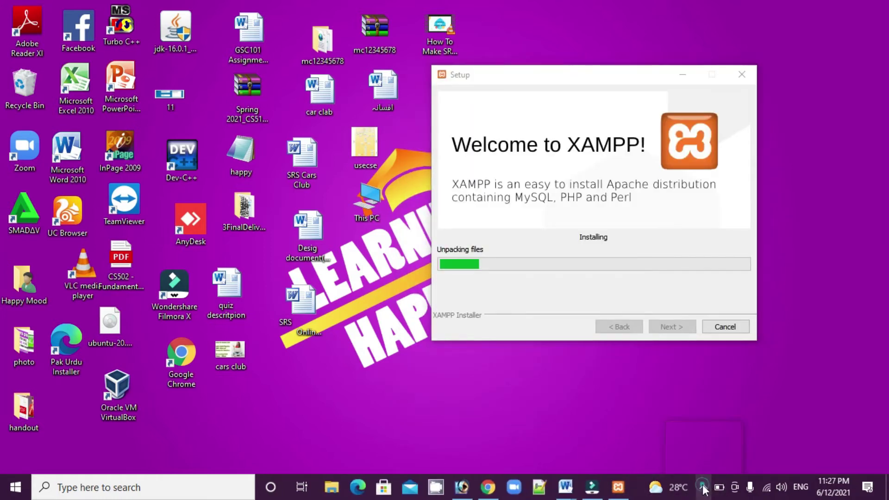
click(594, 427)
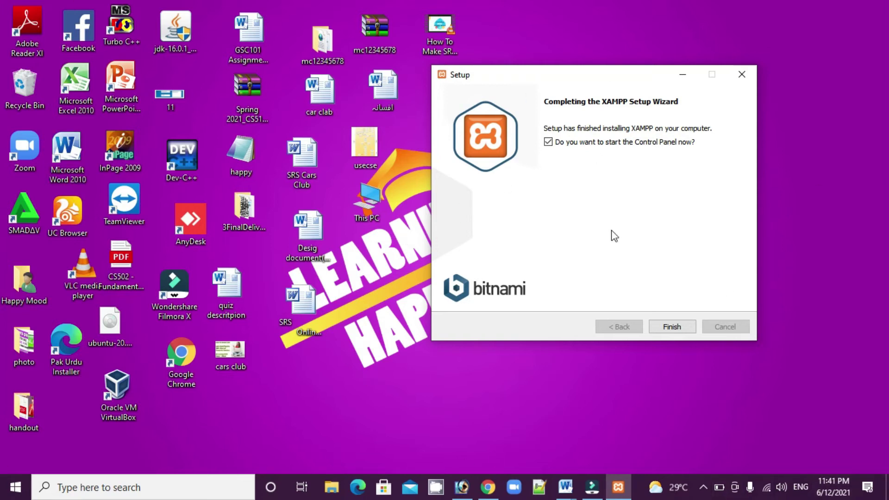
Step: Finish the XAMPP setup wizard with the option to start the Control Panel enabled
click(671, 326)
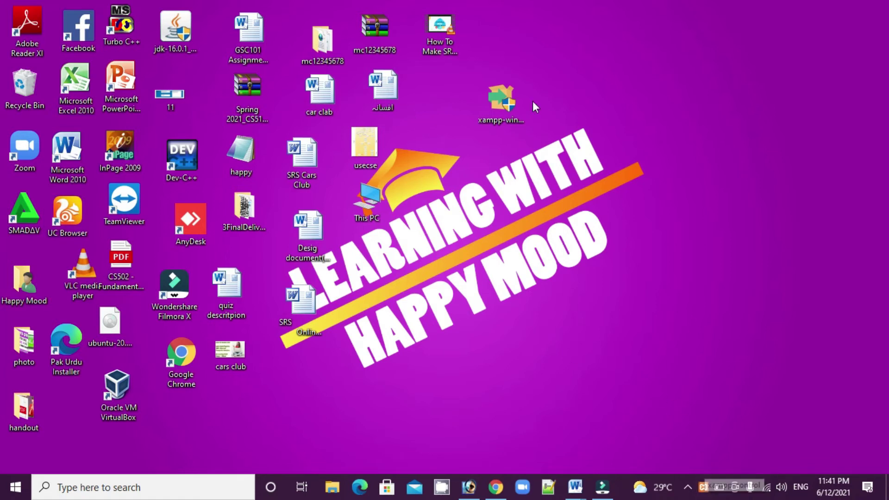
Step: Search Windows for the XAMPP Control Panel, pin it to the taskbar and close the search
click(161, 491)
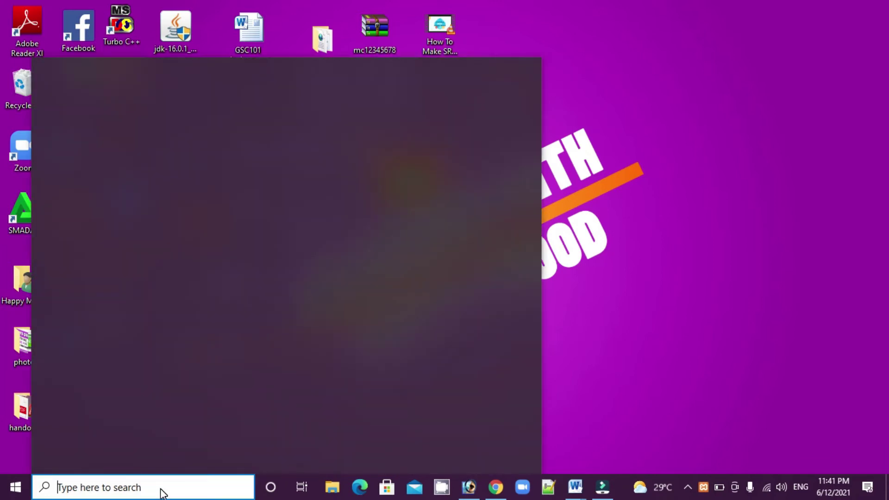
text(x)
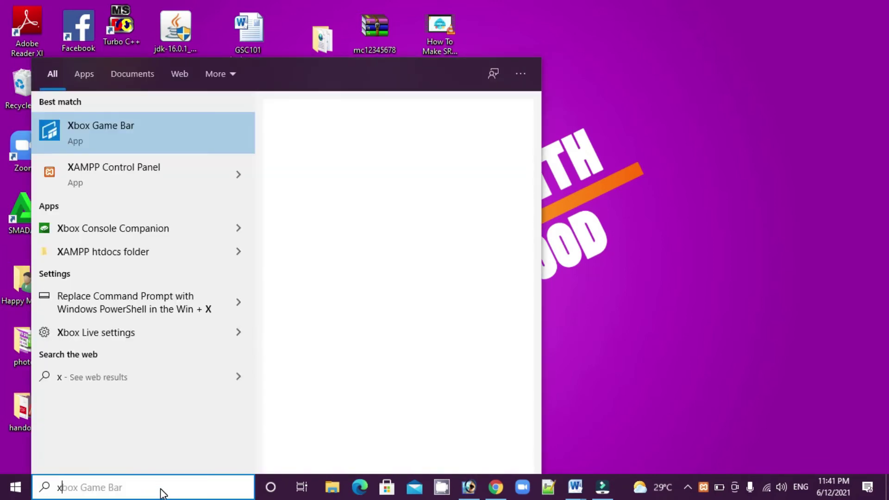
text(a)
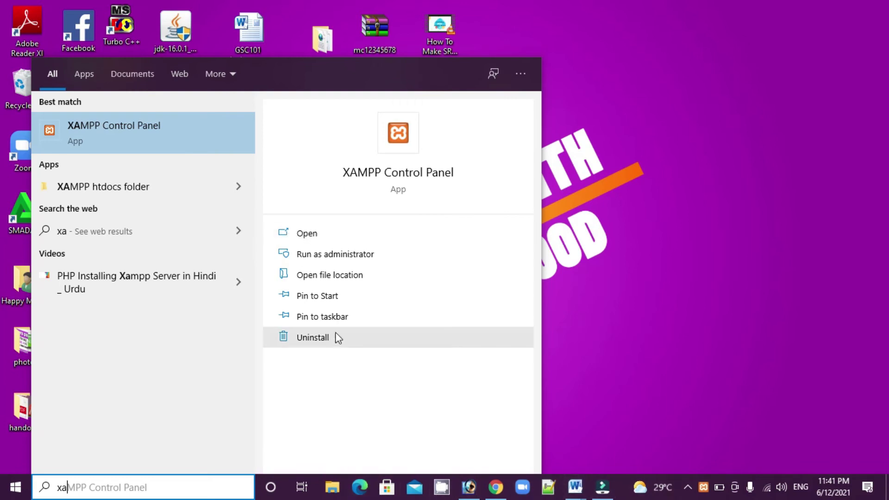
click(328, 316)
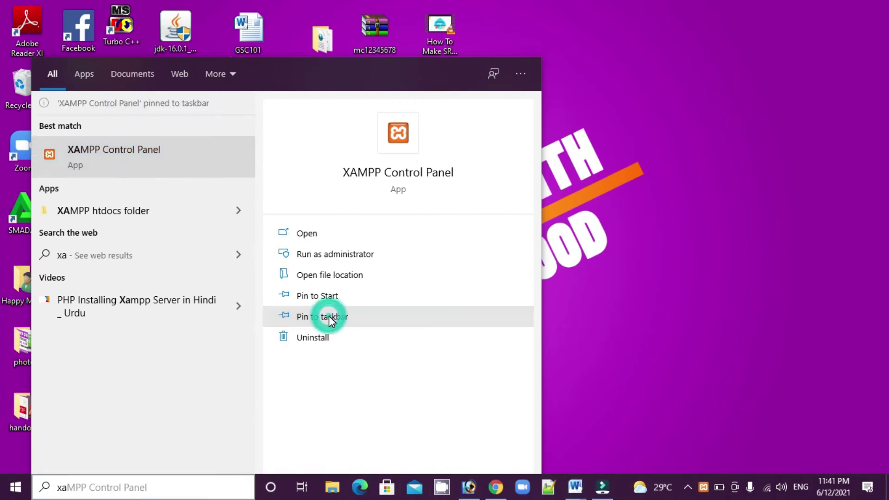
right_click(612, 9)
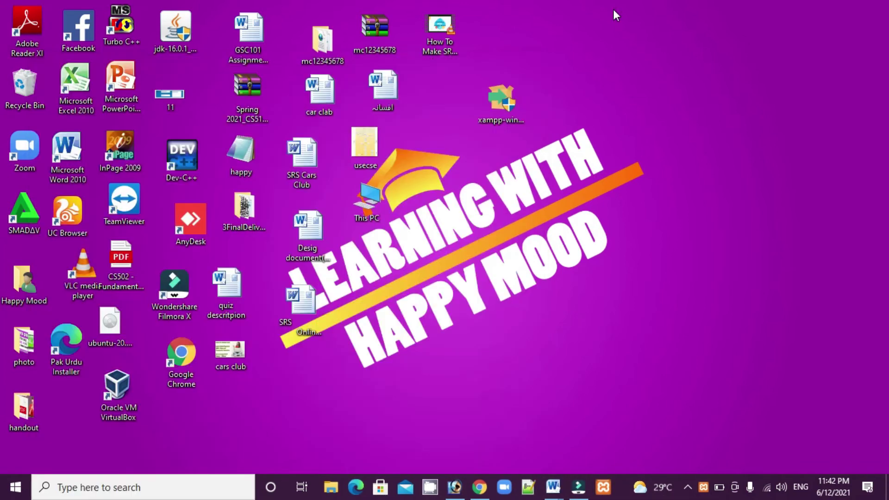
click(633, 47)
Step: Open the pinned XAMPP Control Panel, move its window to clear desktop space, and start the Apache and MySQL modules
click(603, 487)
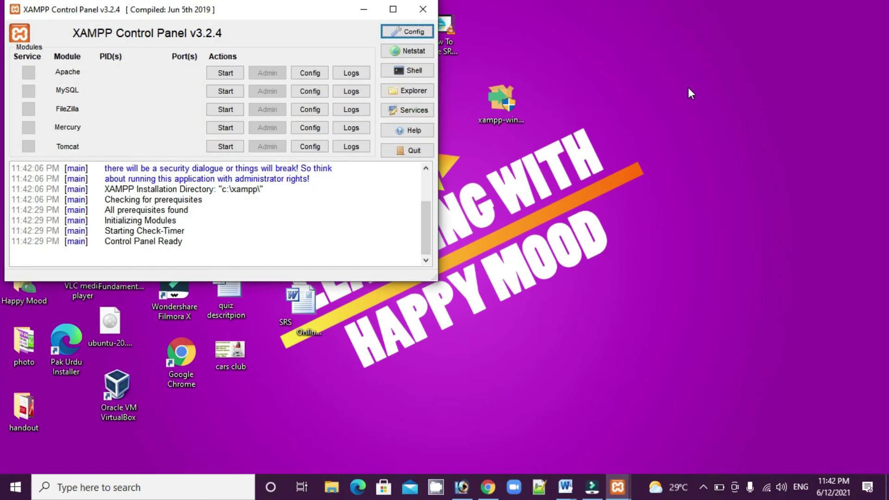
drag(271, 13, 677, 154)
click(421, 11)
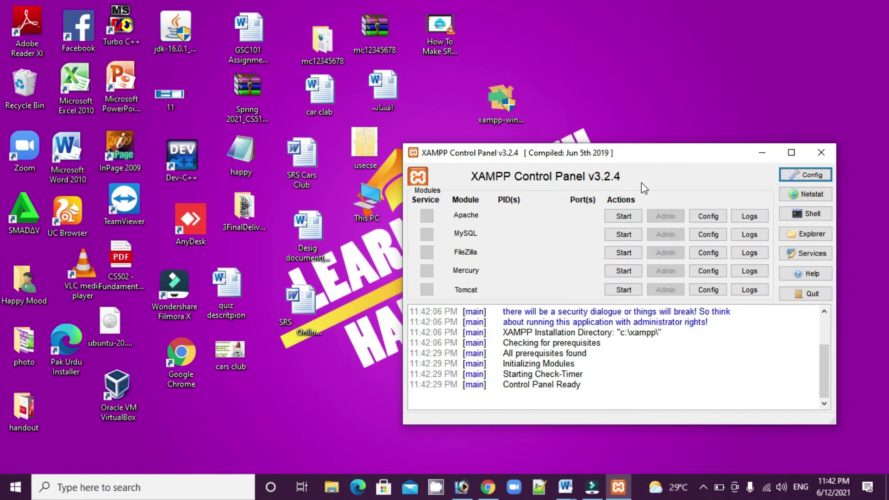
click(626, 216)
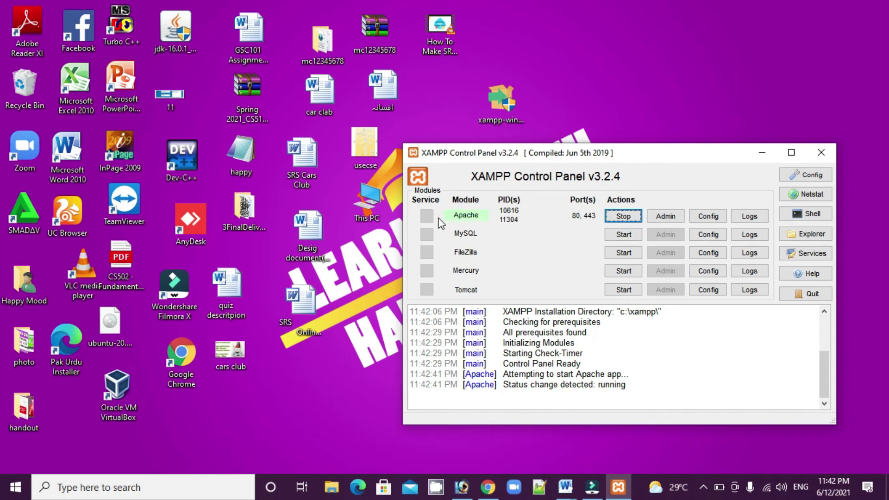
click(621, 234)
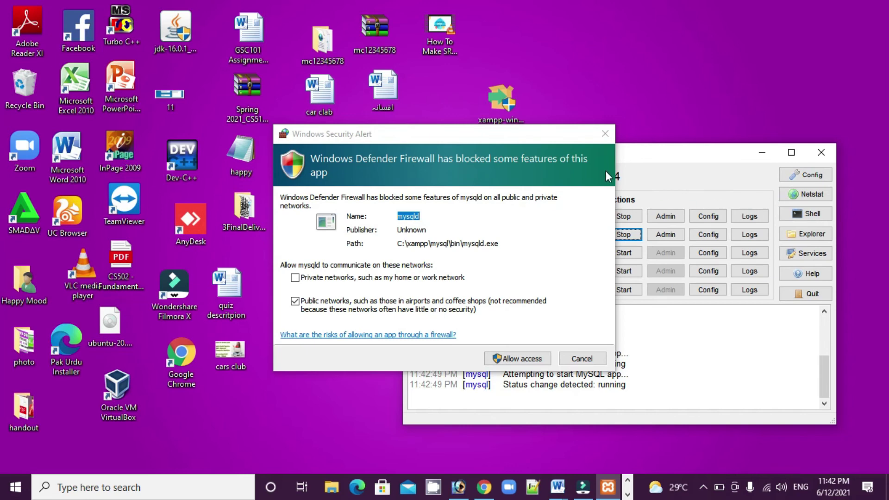
Step: Dismiss the Windows Defender Firewall alert for mysqld and minimize the XAMPP Control Panel
drag(544, 133, 625, 134)
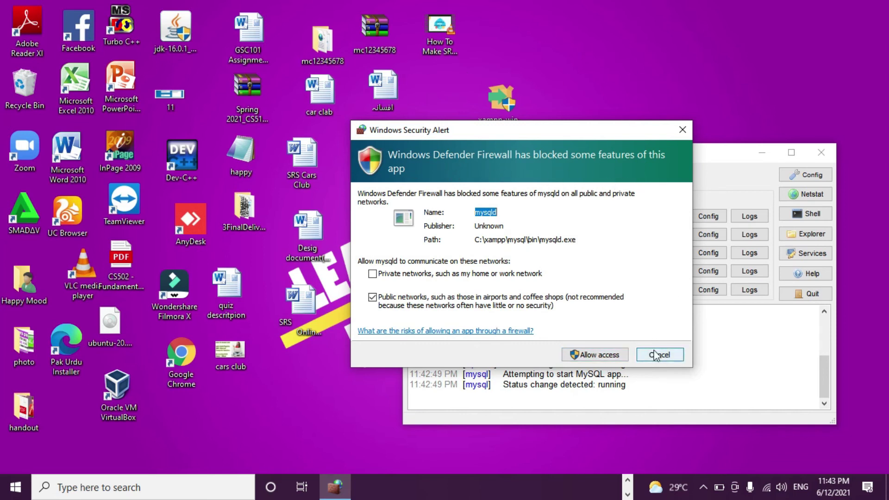
click(611, 357)
click(672, 355)
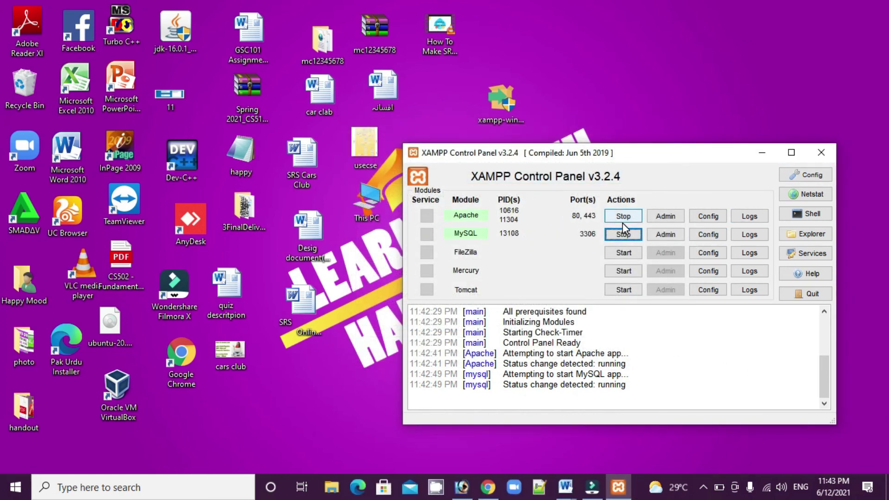
click(762, 154)
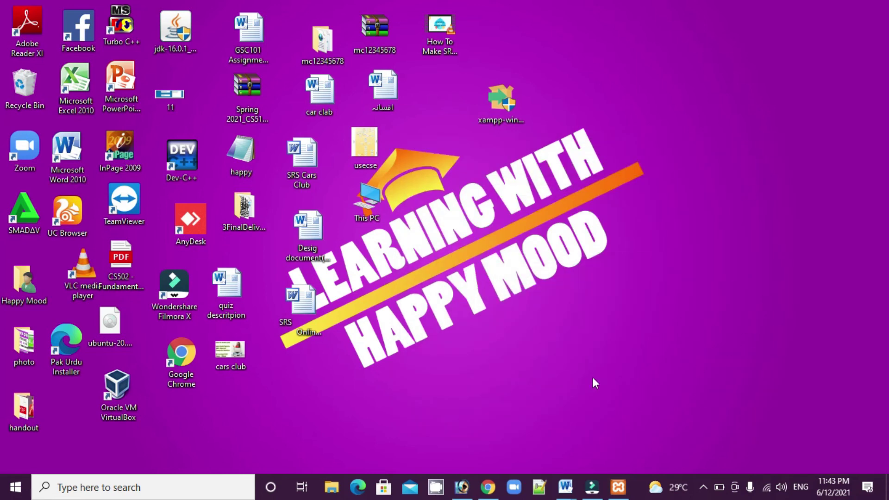